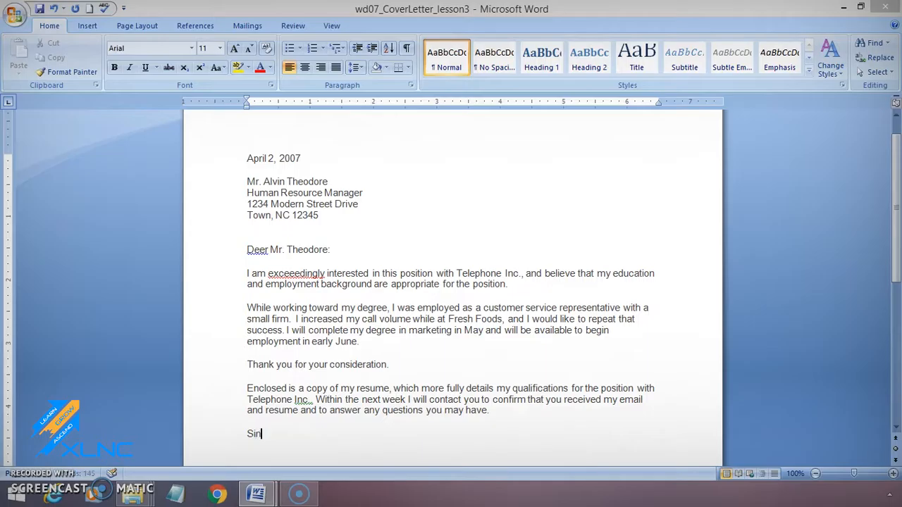
pyautogui.write('y,')
# Step: Complete the closing line of the letter as "Sincerely," and start a new line below it
pyautogui.press('BackSpace')
pyautogui.press('BackSpace')
pyautogui.write('y,')
pyautogui.press('Return')
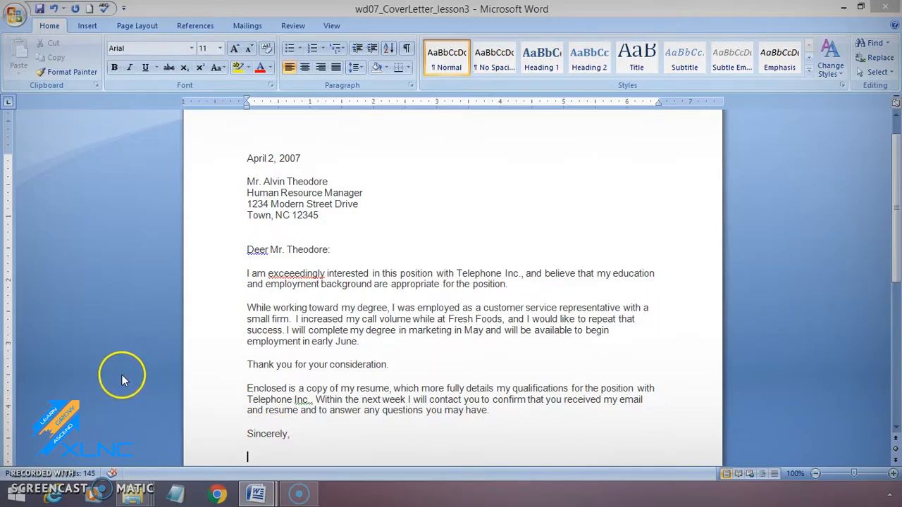
pyautogui.click(438, 276)
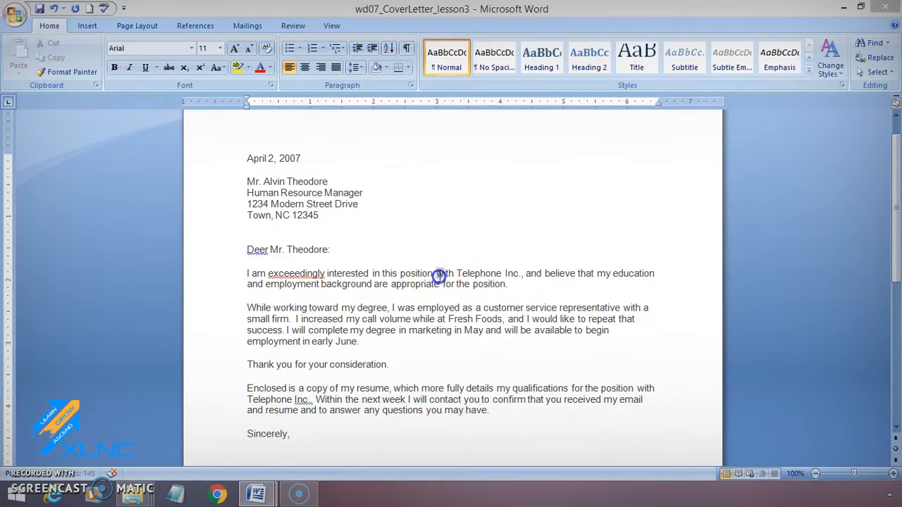
pyautogui.moveTo(438, 276); pyautogui.dragTo(497, 276)
pyautogui.click(460, 301)
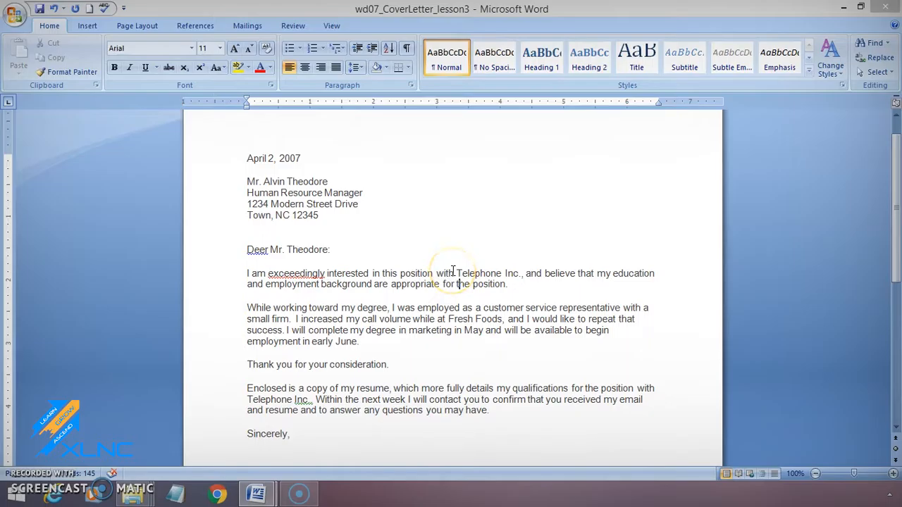
pyautogui.click(453, 273)
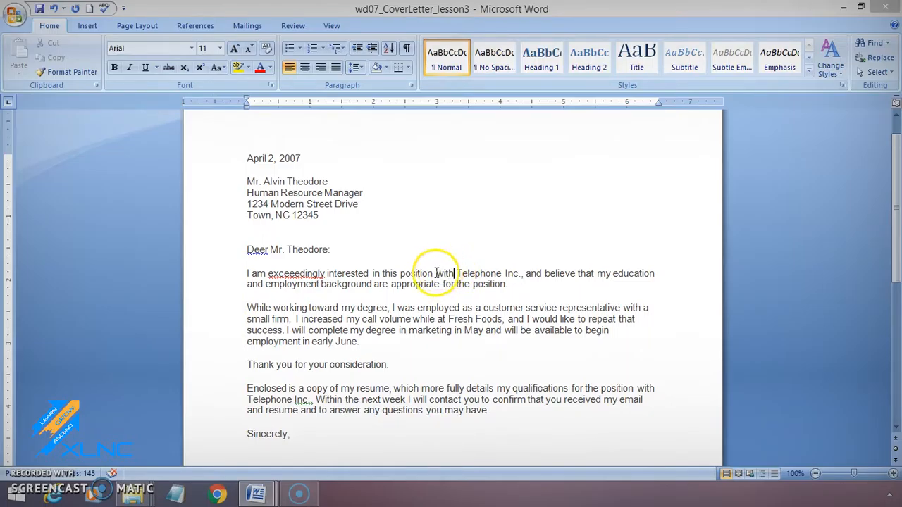
# Step: Copy "with Telephone Inc" from the first body paragraph and paste it at the end of the paragraph beginning "Enclosed is a copy"
pyautogui.click(436, 273)
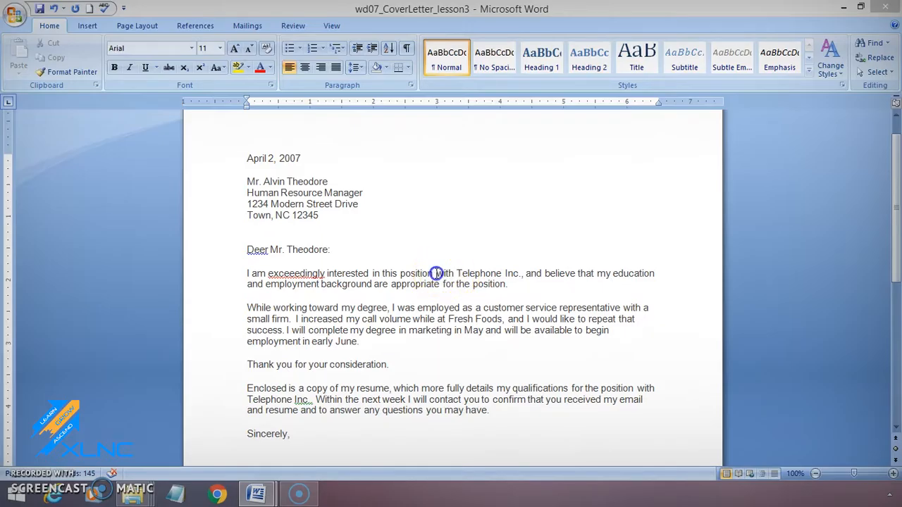
pyautogui.moveTo(436, 273); pyautogui.dragTo(516, 279)
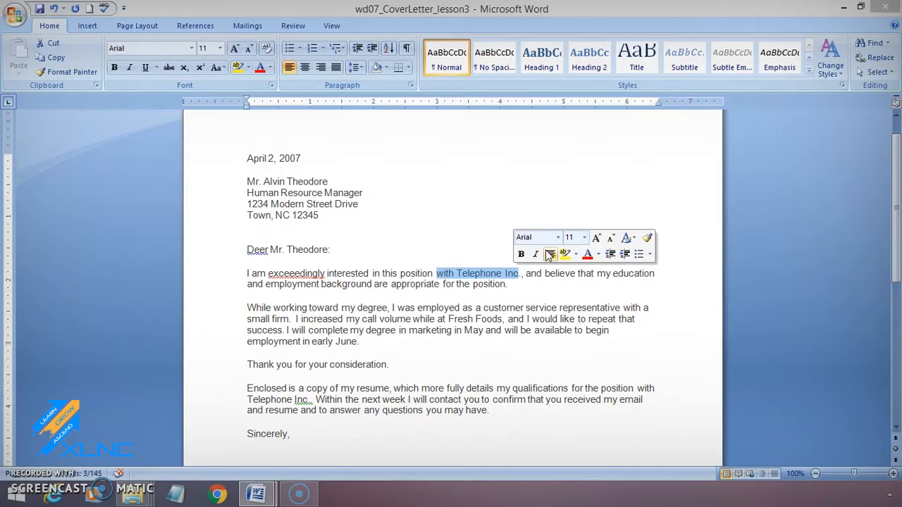
pyautogui.click(58, 58)
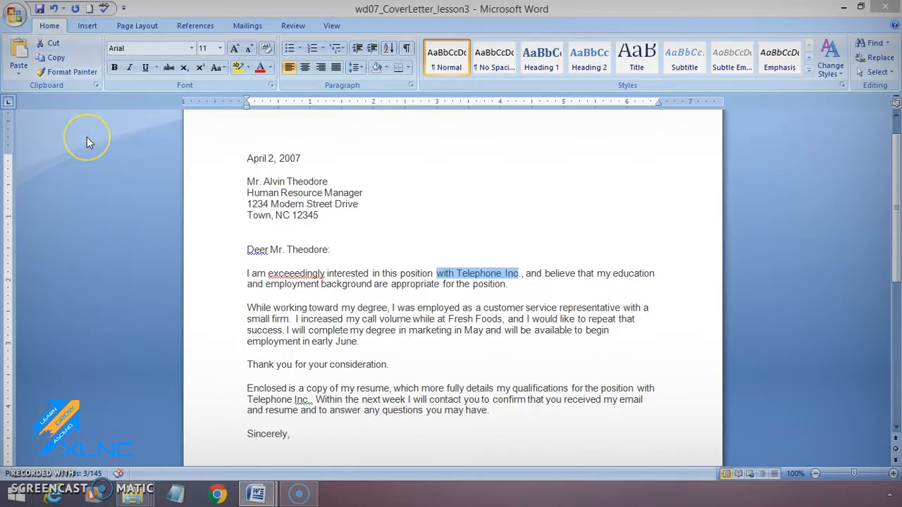
pyautogui.click(510, 414)
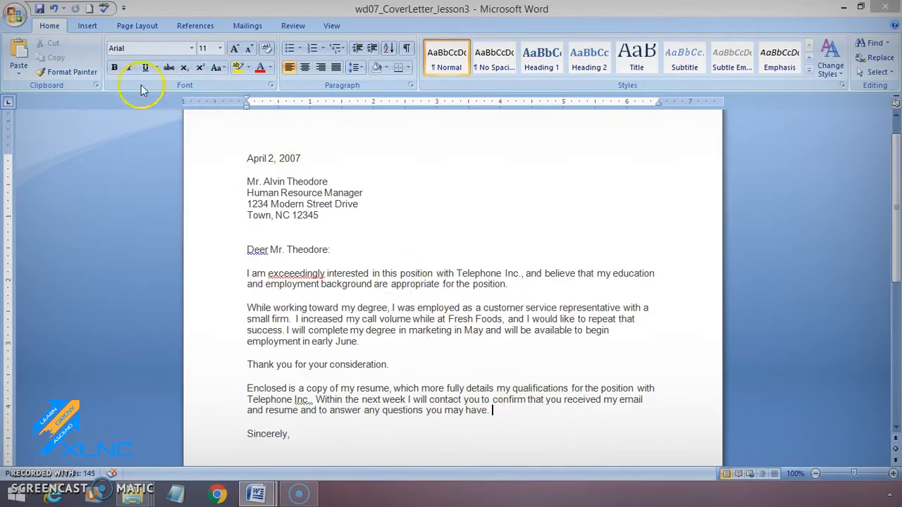
pyautogui.click(21, 75)
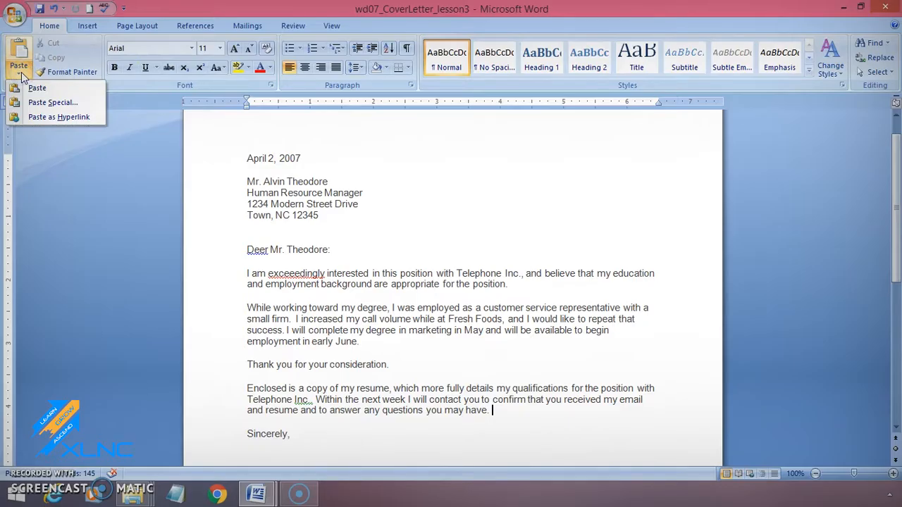
pyautogui.click(38, 88)
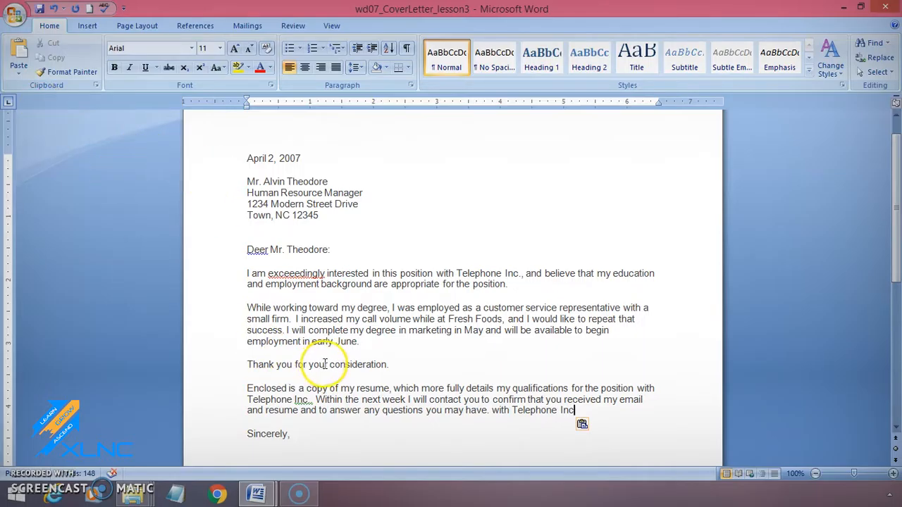
# Step: Move the text "Thank you for your consideration" to the end of the last body paragraph, after the pasted "with Telephone Inc"
pyautogui.click(245, 365)
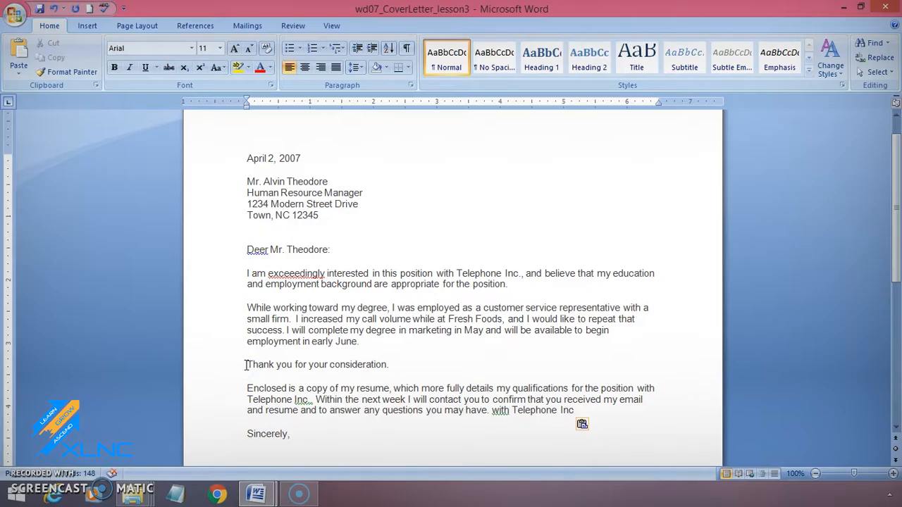
pyautogui.moveTo(245, 365); pyautogui.dragTo(377, 370)
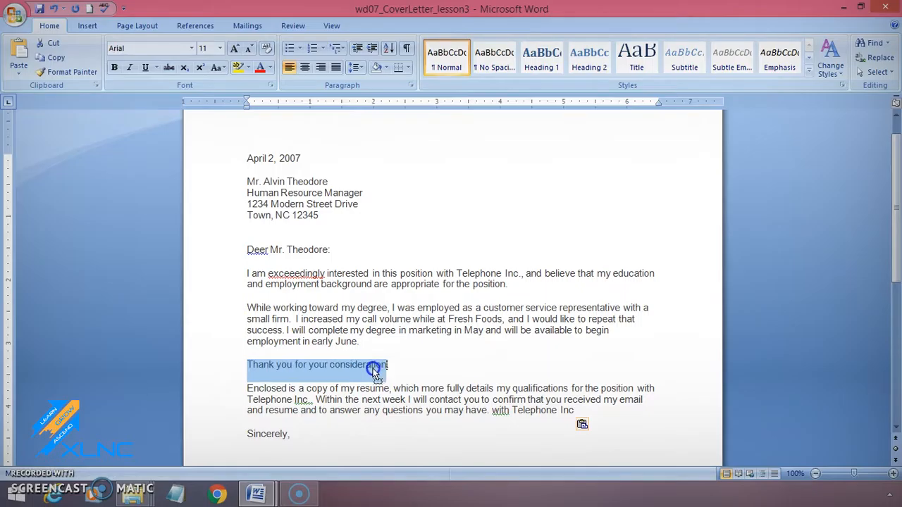
pyautogui.moveTo(376, 372); pyautogui.dragTo(604, 420)
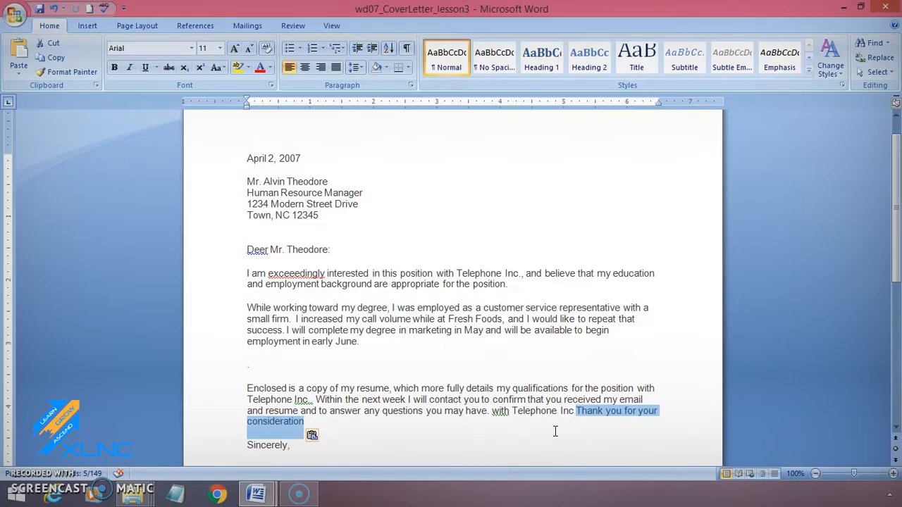
# Step: Split "Thank you for your consideration" off into its own paragraph above "Sincerely,"
pyautogui.click(673, 416)
pyautogui.click(572, 410)
pyautogui.press('Return')
pyautogui.press('Return')
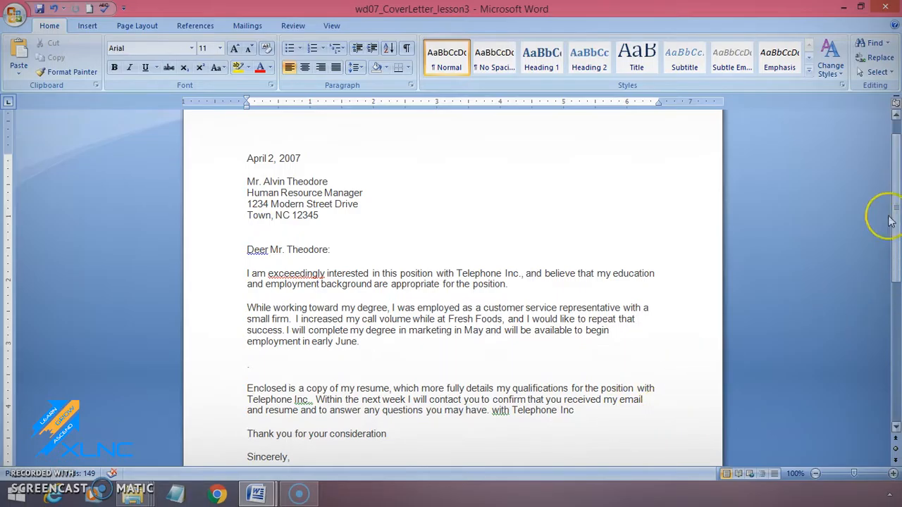
# Step: Select the entire letter, try the Aharoni font on it, and set the font to Arial
pyautogui.click(877, 72)
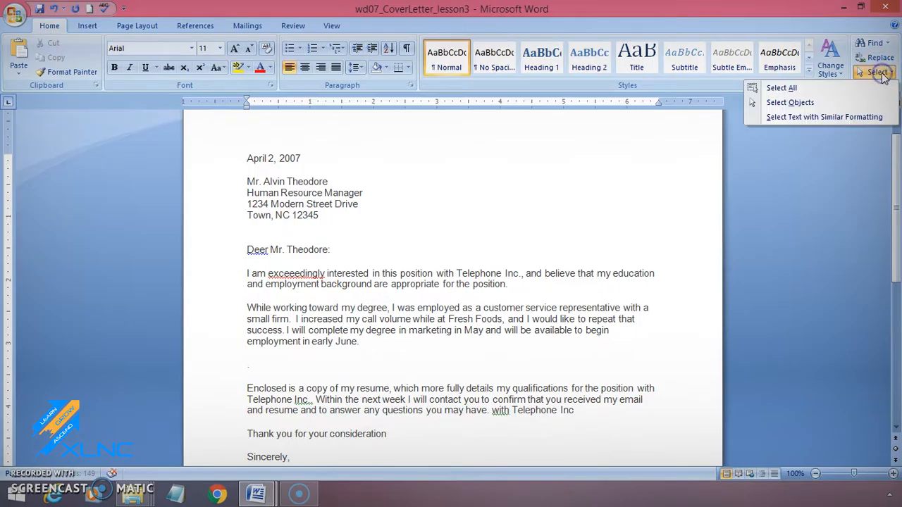
pyautogui.click(843, 90)
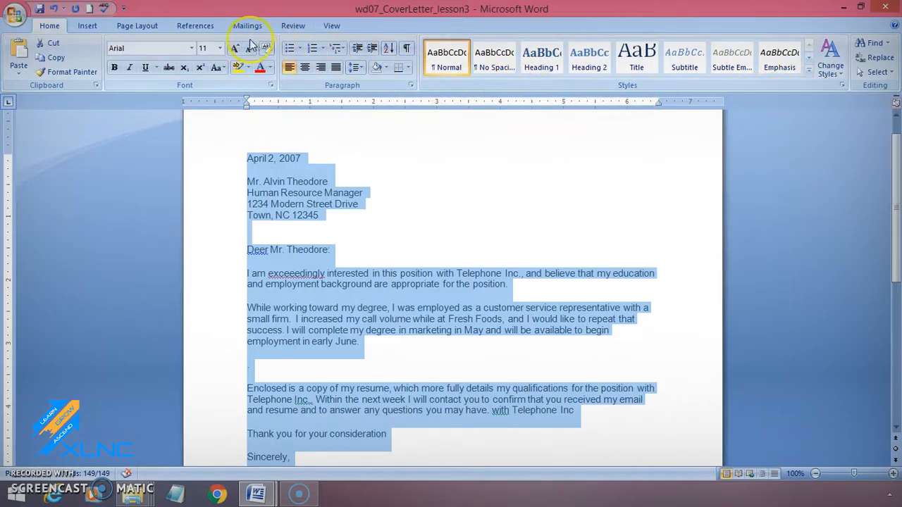
pyautogui.click(191, 48)
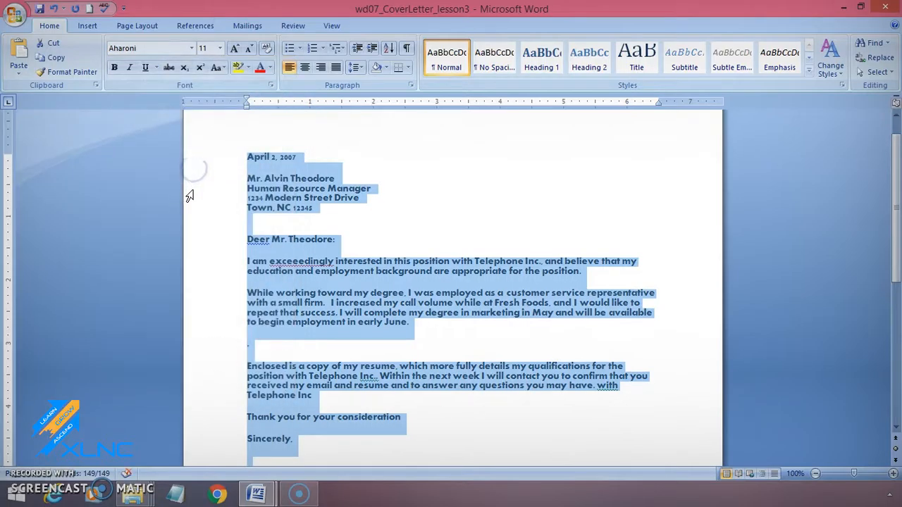
pyautogui.click(191, 48)
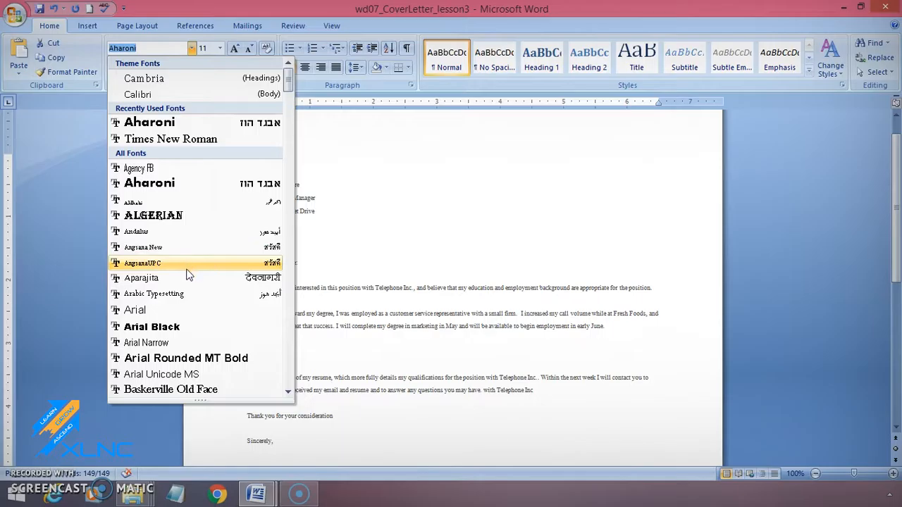
pyautogui.click(188, 312)
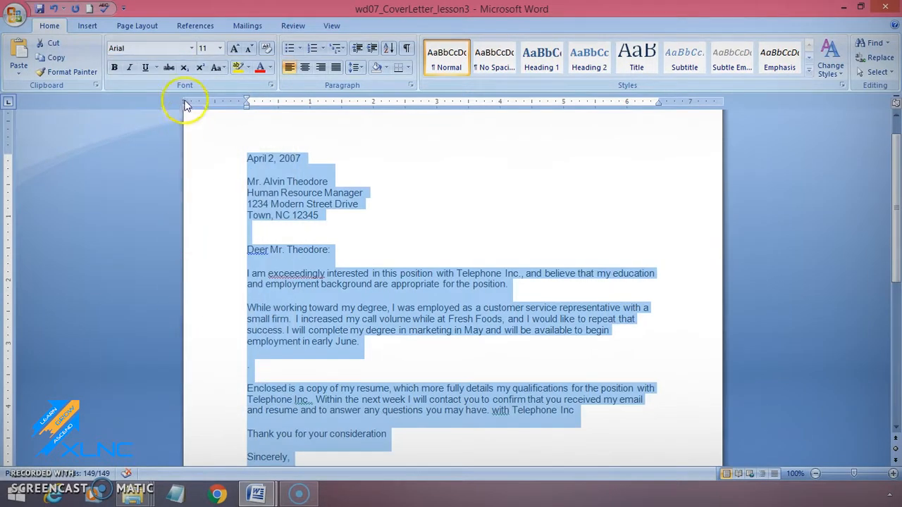
# Step: Set the whole letter's font size to 11 and its font color to Automatic, and clear the selection
pyautogui.click(220, 48)
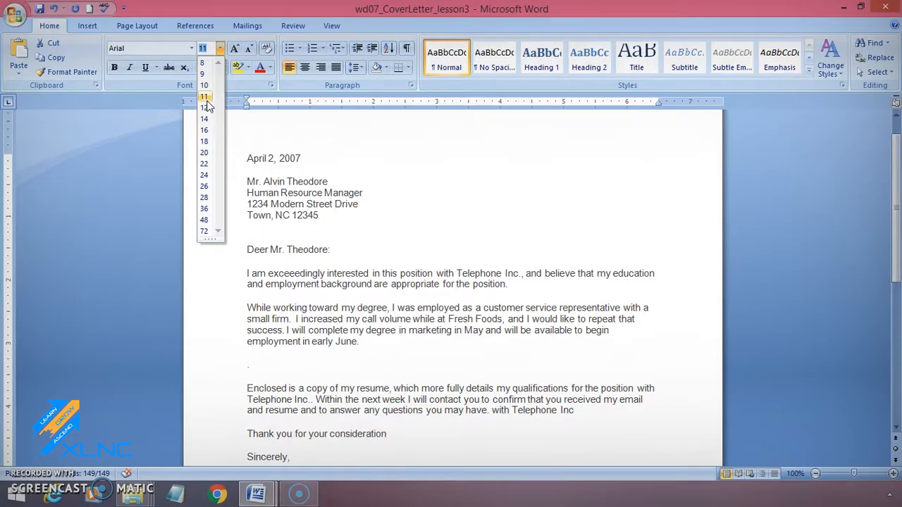
pyautogui.click(206, 100)
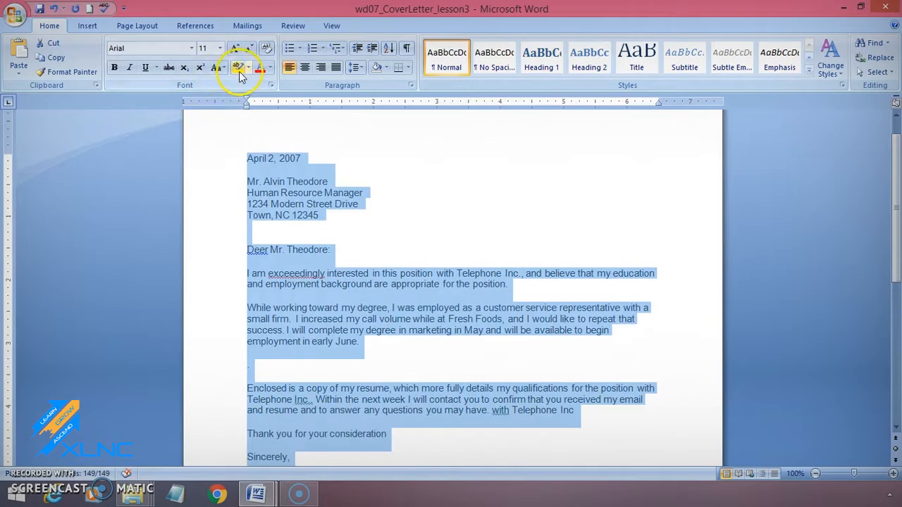
pyautogui.click(271, 67)
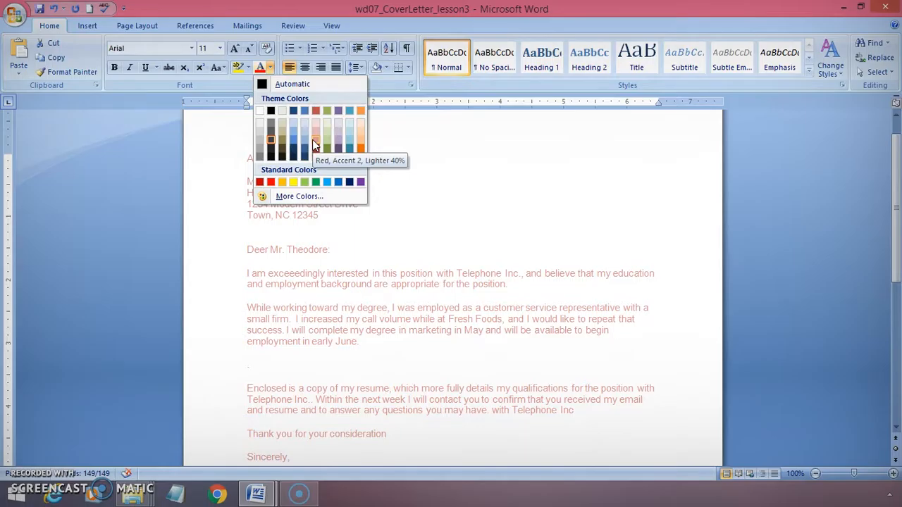
pyautogui.click(287, 83)
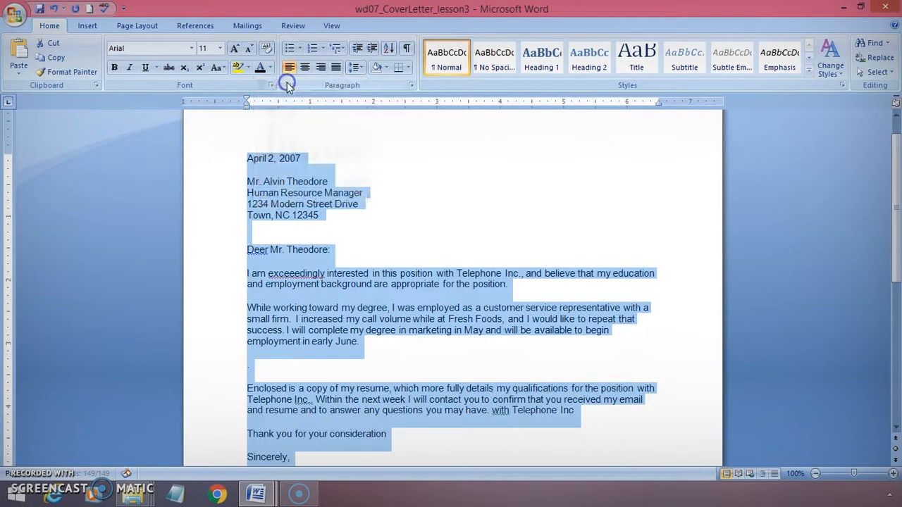
pyautogui.click(436, 197)
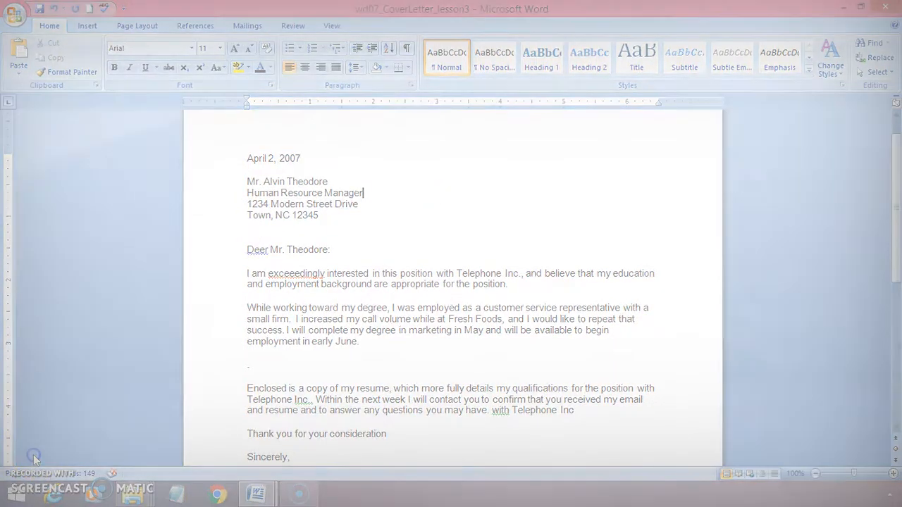